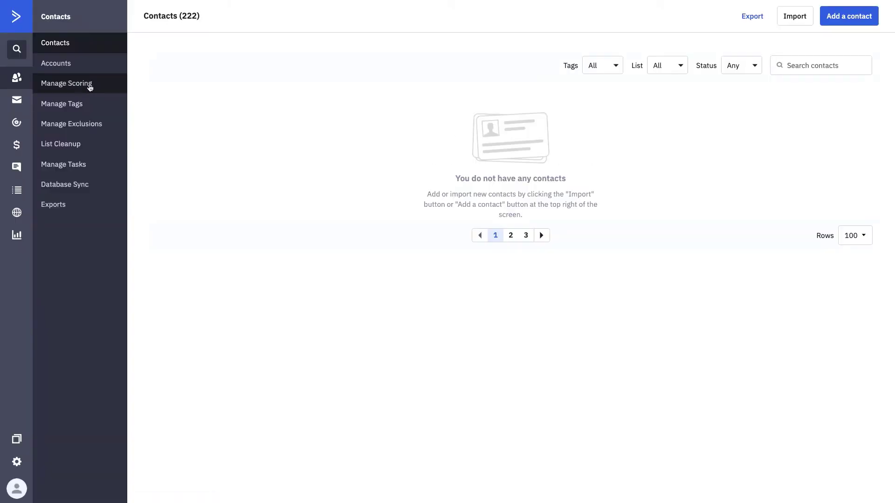
Open Manage Scoring and find Boone's Engagement Scoring, whose status is Draft
left_click(90, 87)
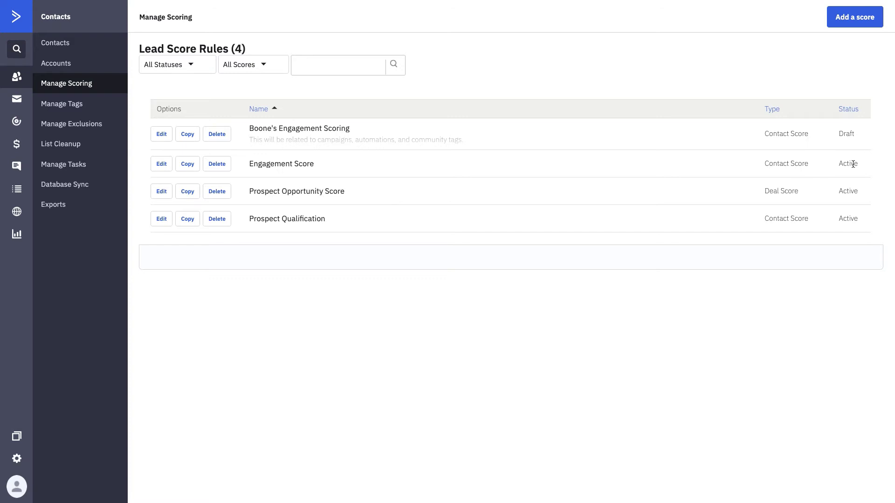
left_click_drag(860, 135, 840, 134)
left_click_drag(357, 127, 248, 129)
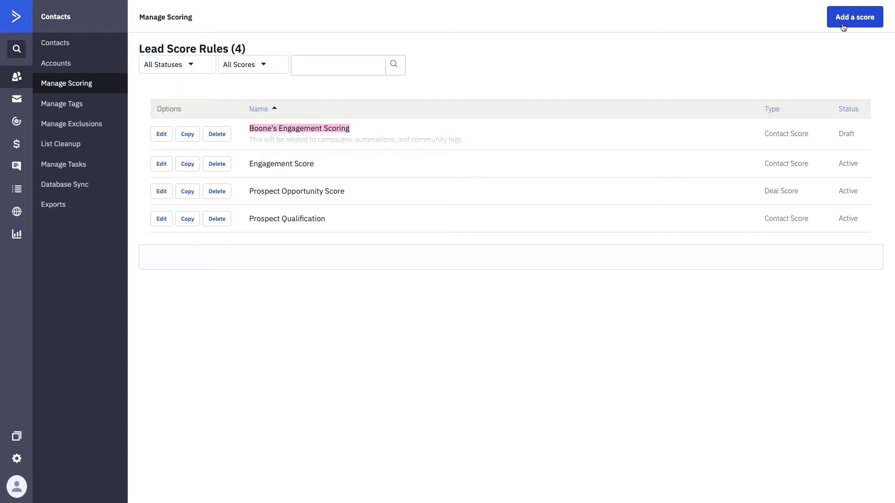
Add an 'In list' rule for the Dog Community list to Boone's Engagement Scoring
left_click(169, 137)
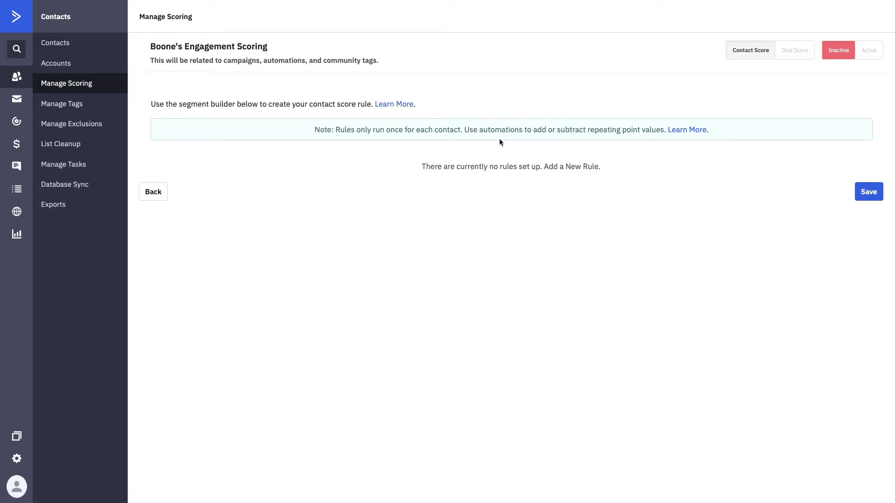
left_click(569, 167)
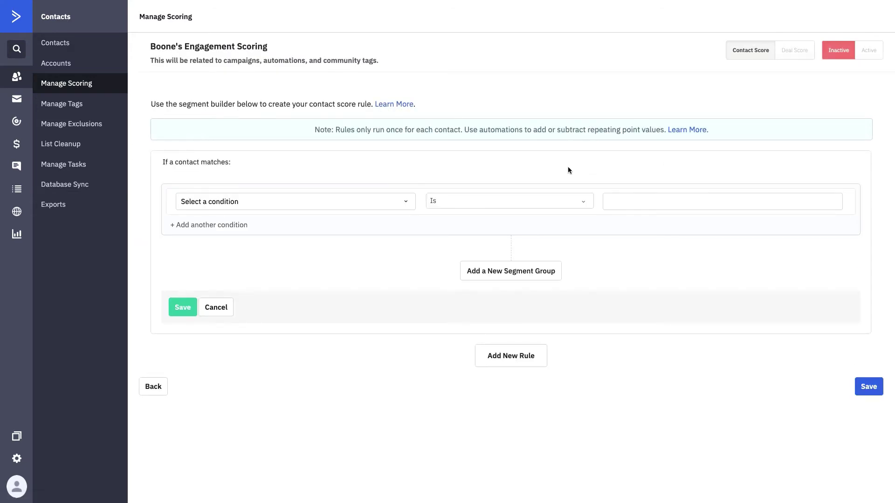
left_click(406, 202)
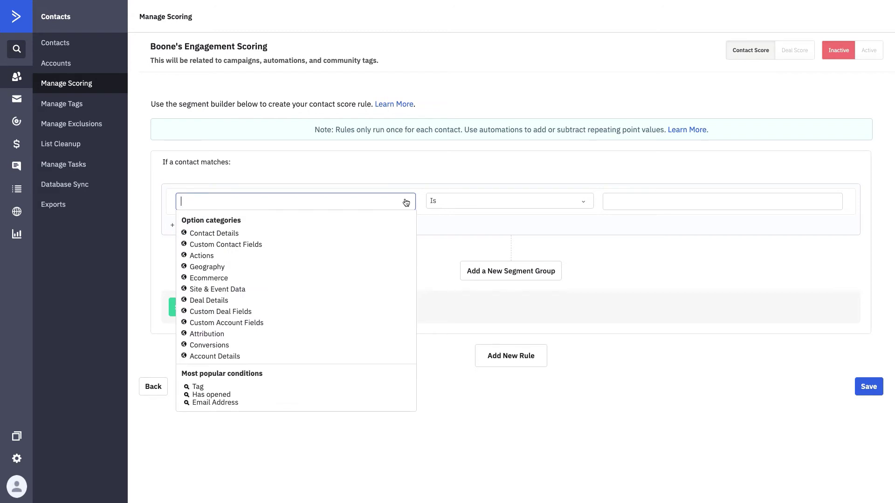
type("in list")
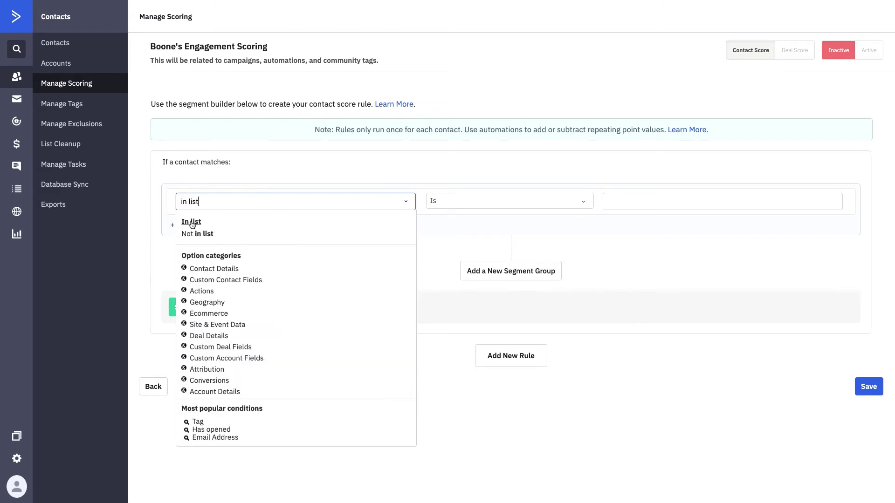
left_click(368, 221)
left_click(498, 202)
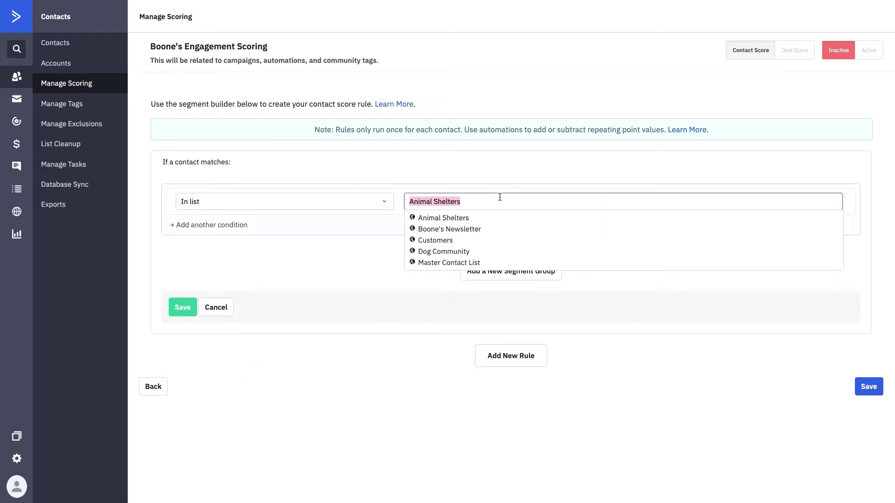
left_click(470, 248)
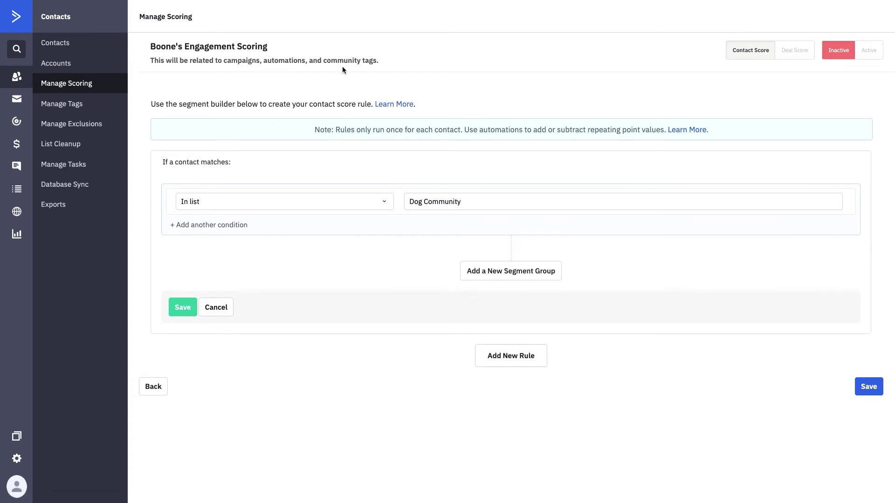
left_click(189, 307)
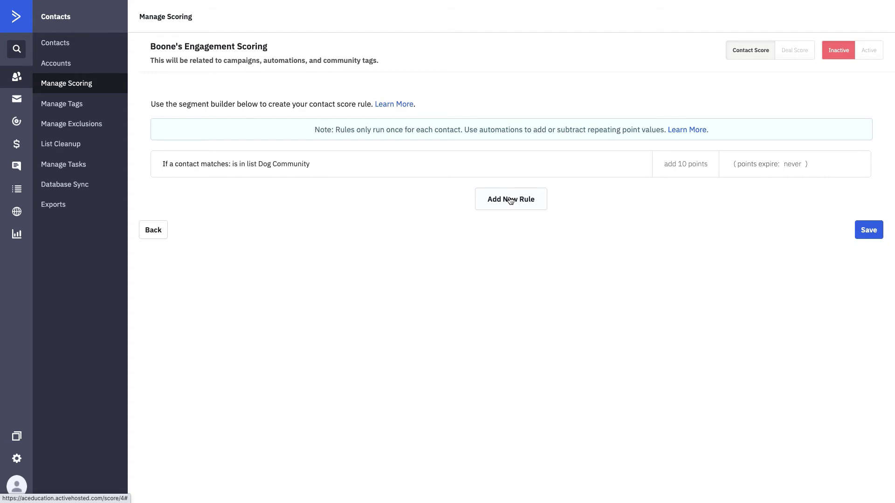
Add a Tag rule for contacts tagged Community: Dog Parks
left_click(510, 199)
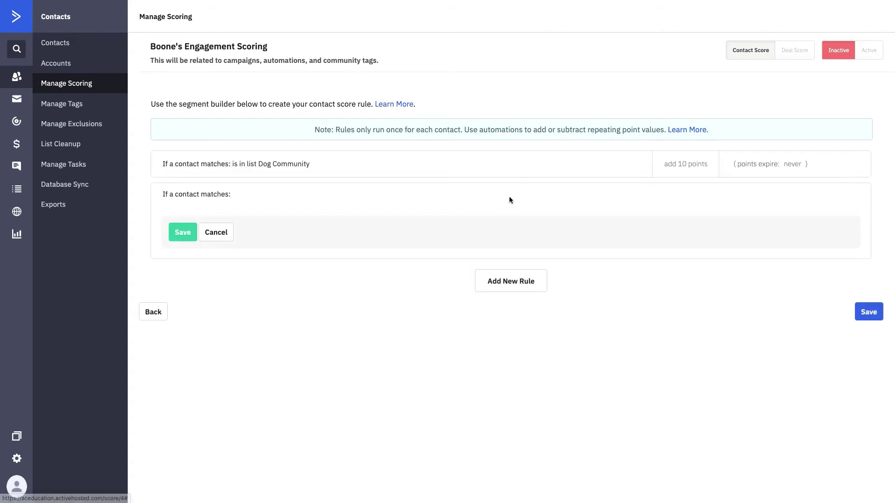
left_click(360, 234)
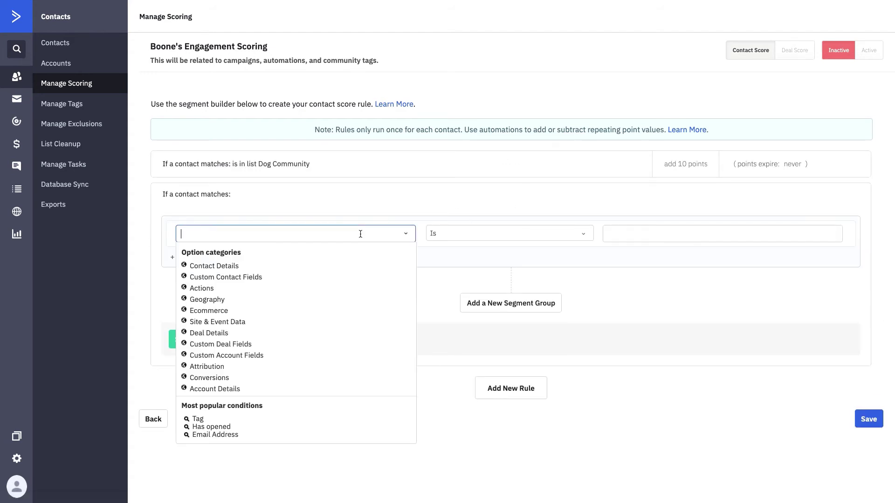
type("tag")
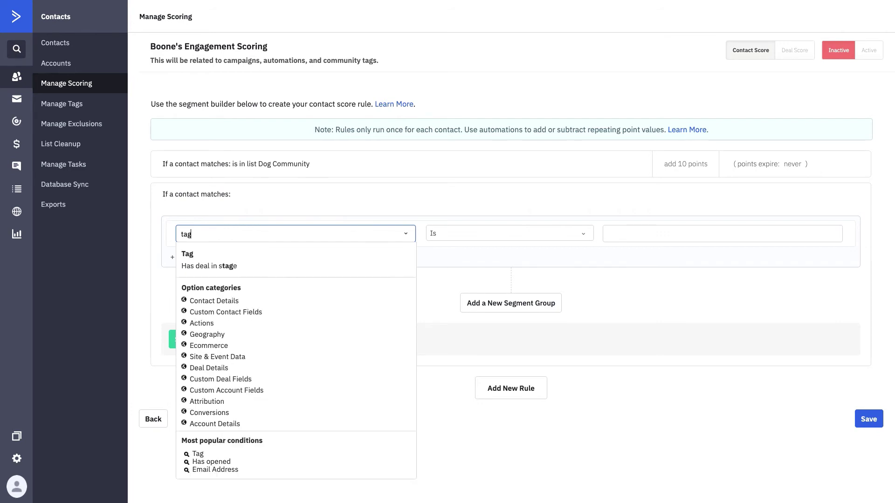
left_click(189, 256)
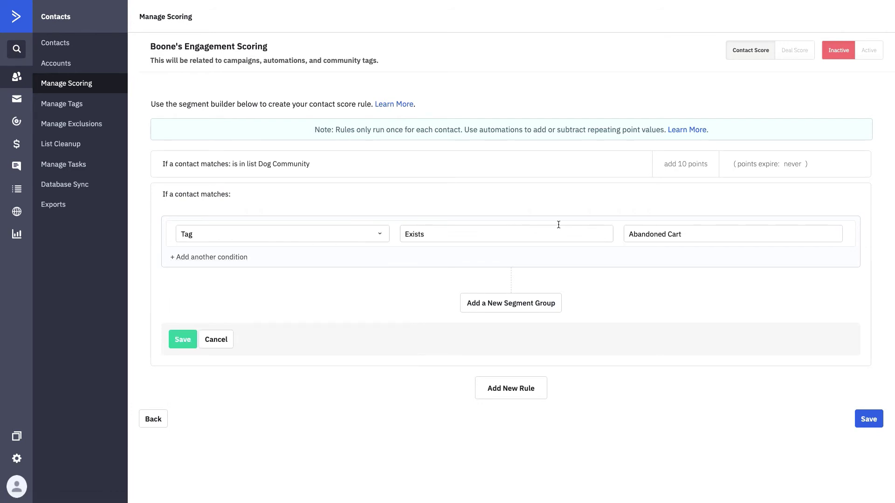
left_click(667, 233)
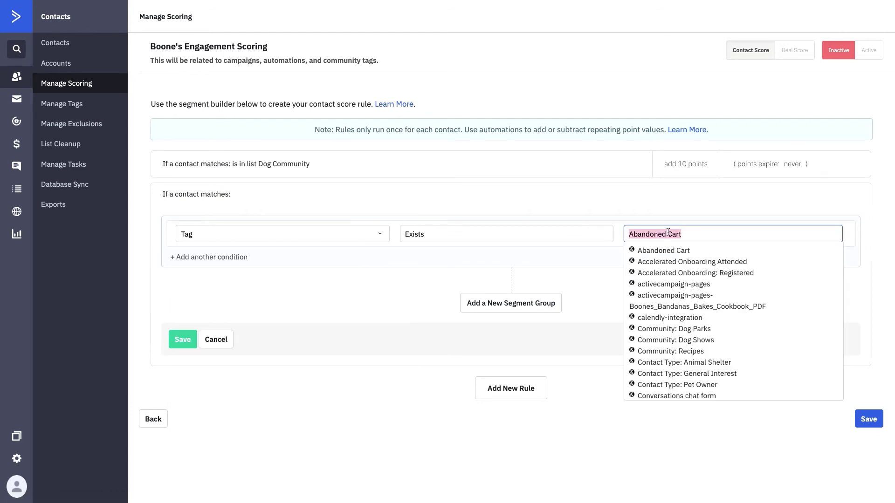
left_click(674, 330)
left_click(184, 342)
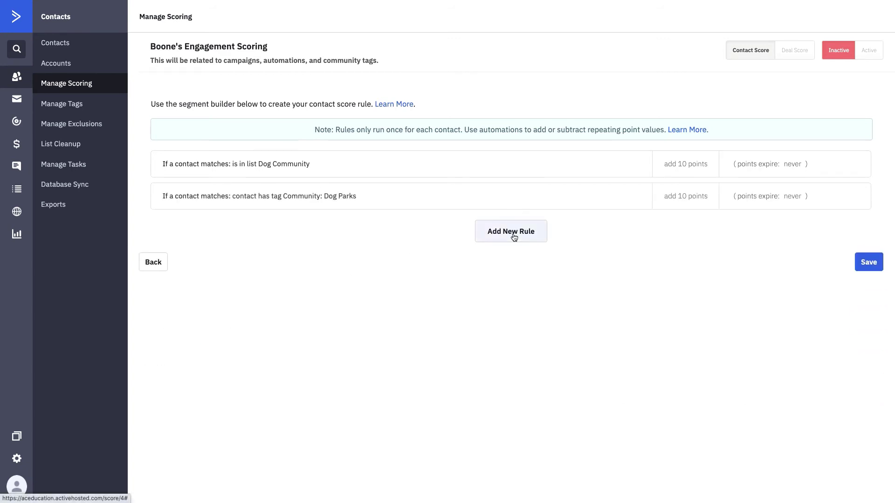
Add a Tag rule for contacts tagged Community: Dog Shows
left_click(514, 237)
left_click(218, 266)
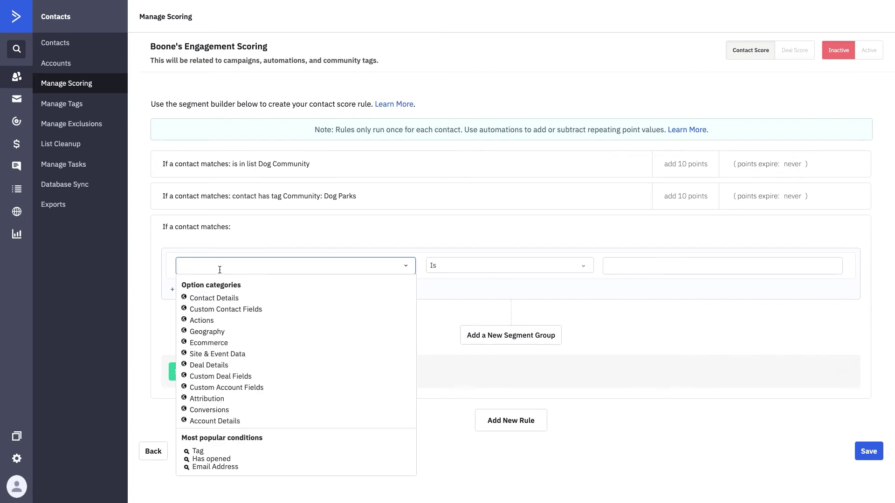
type("tag")
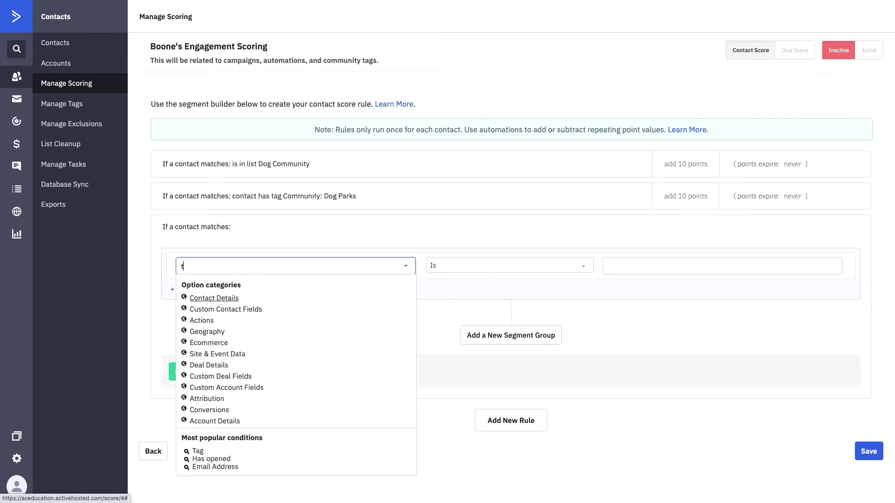
left_click(183, 287)
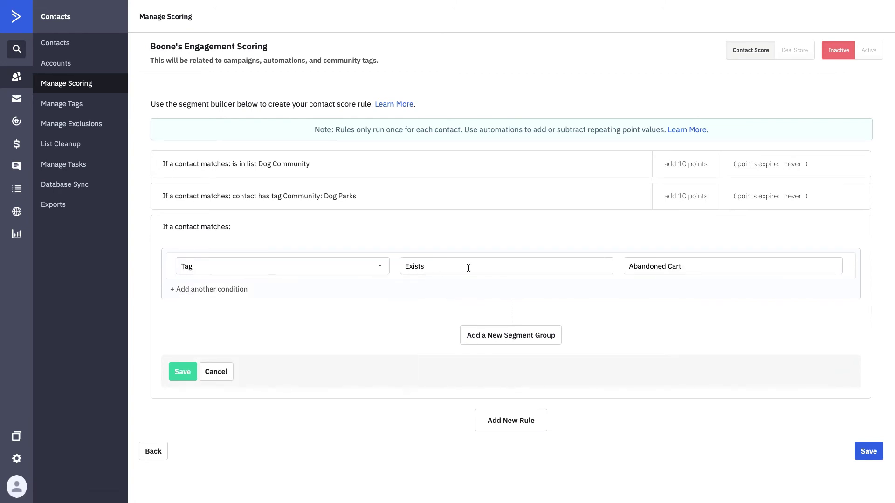
left_click(670, 267)
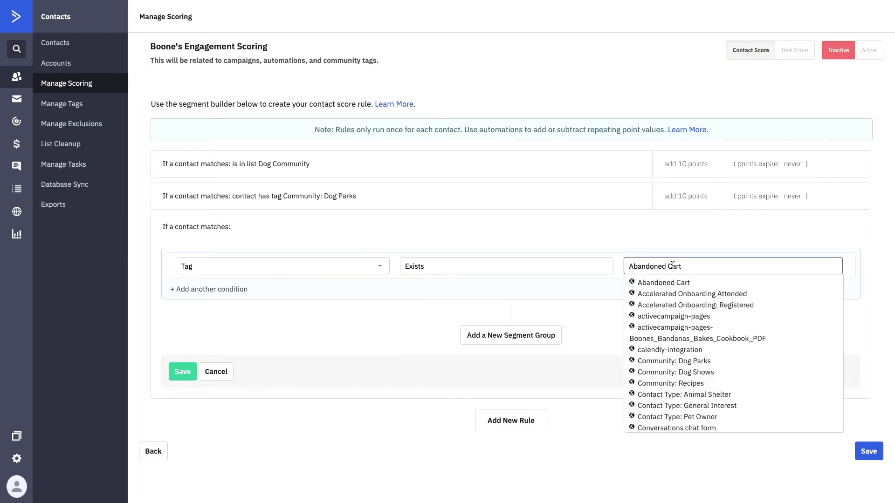
left_click(680, 372)
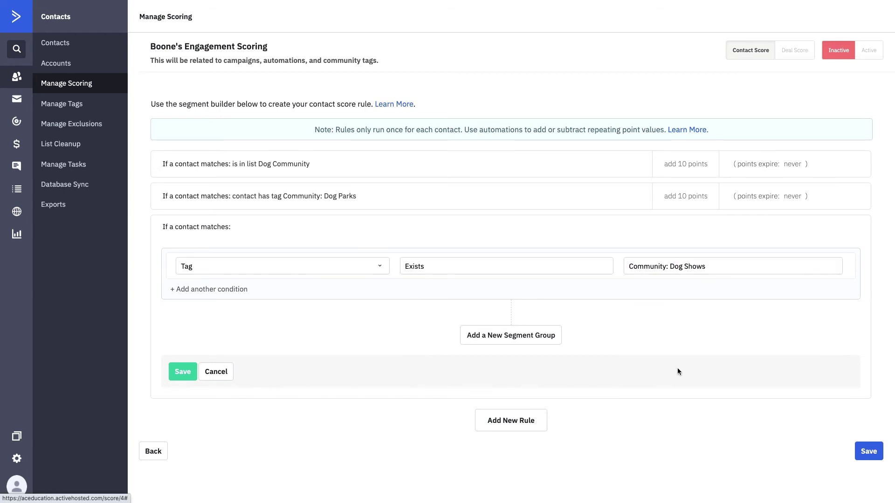
left_click(186, 372)
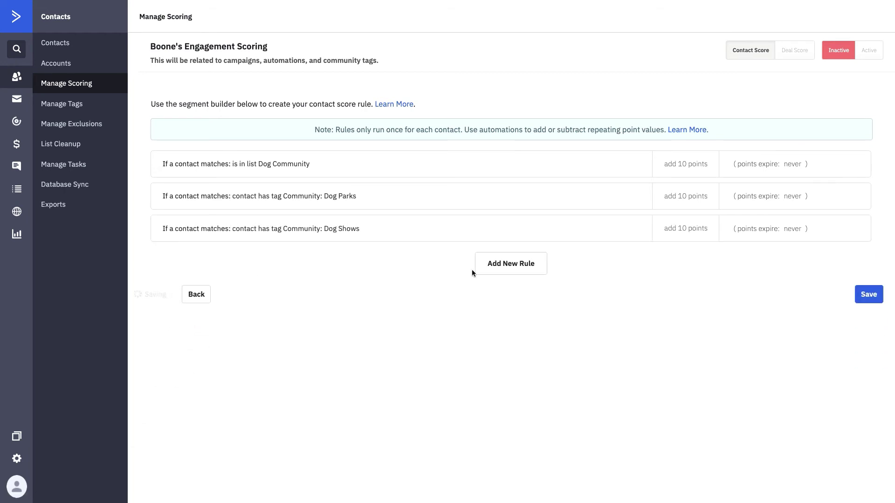
Add a Tag rule for contacts tagged Community: Recipes
left_click(491, 269)
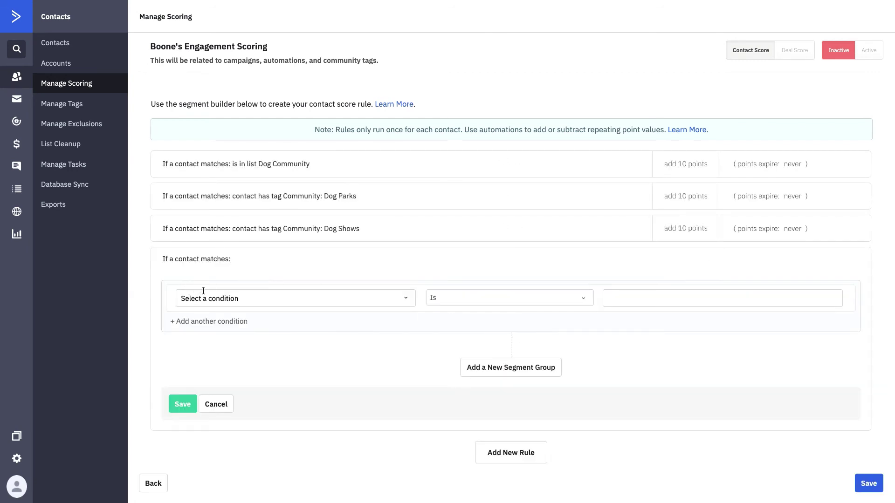
left_click(207, 295)
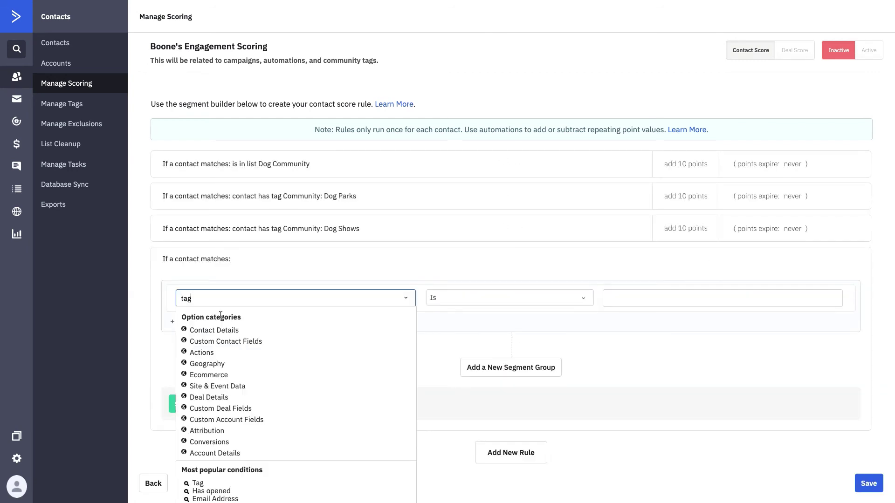
type("tag")
left_click(196, 319)
left_click(638, 298)
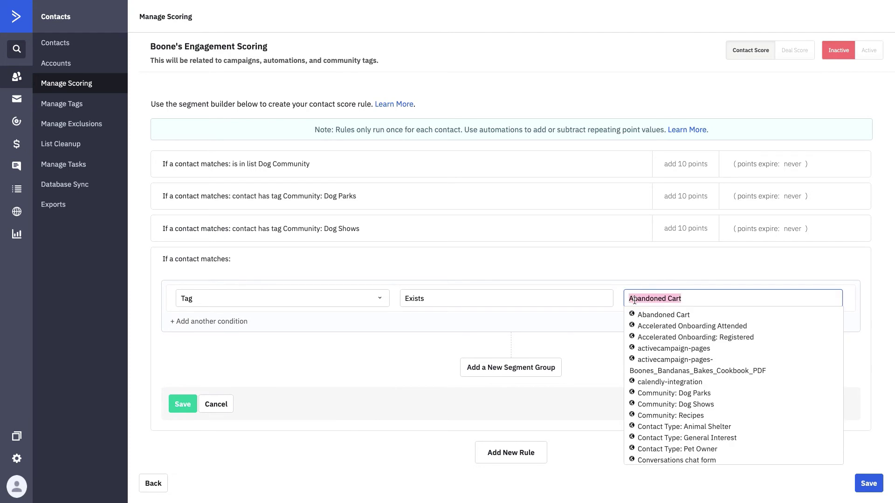
left_click(655, 416)
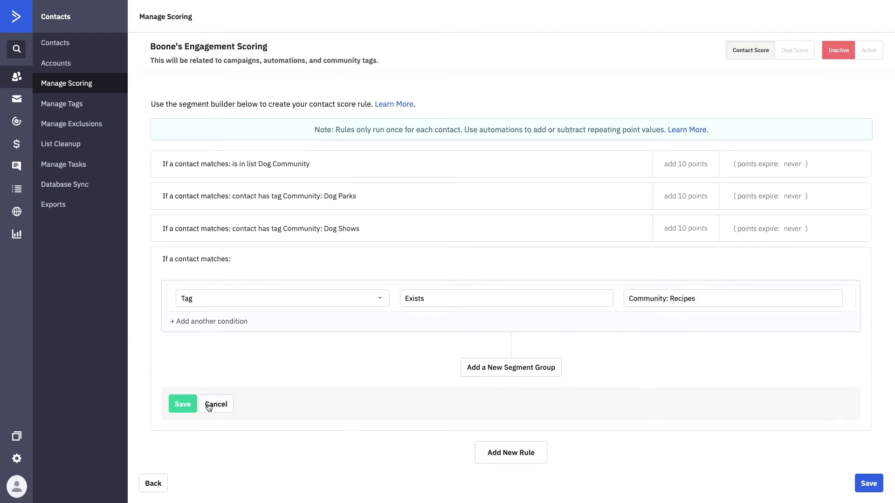
left_click(184, 404)
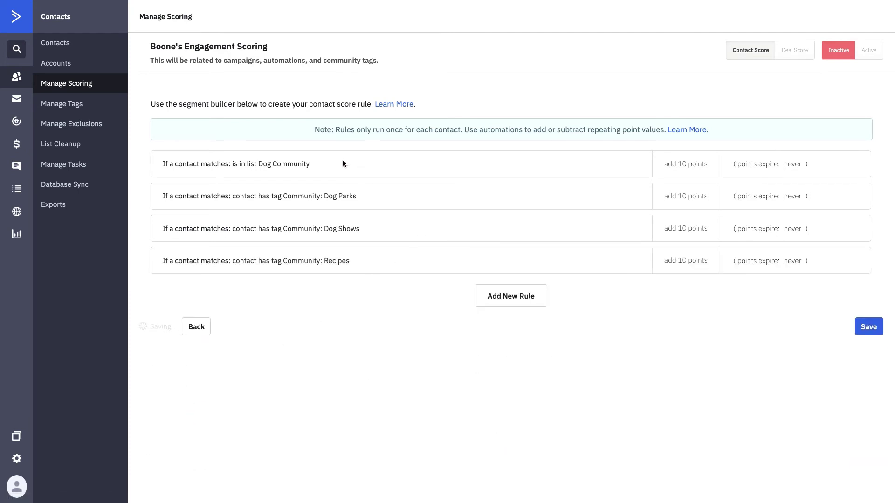
Set the Dog Community rule to 15 points and the Dog Parks tag rule to 7
left_click(687, 165)
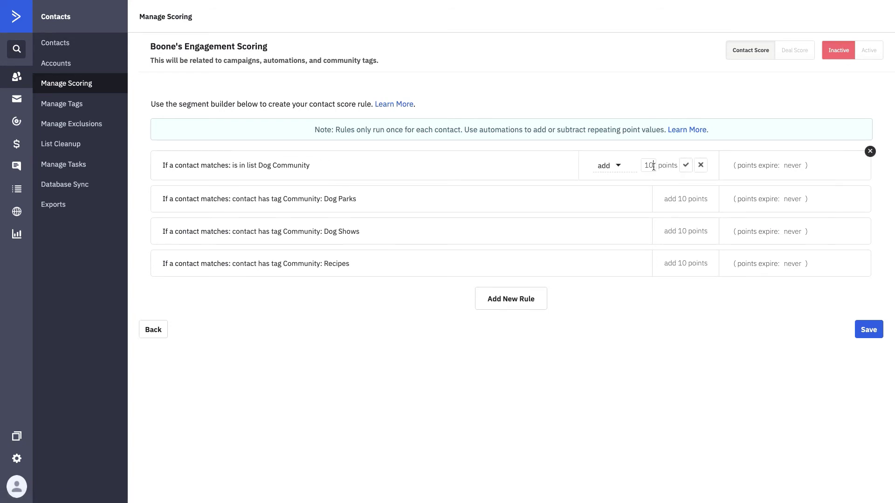
type("15")
left_click(686, 165)
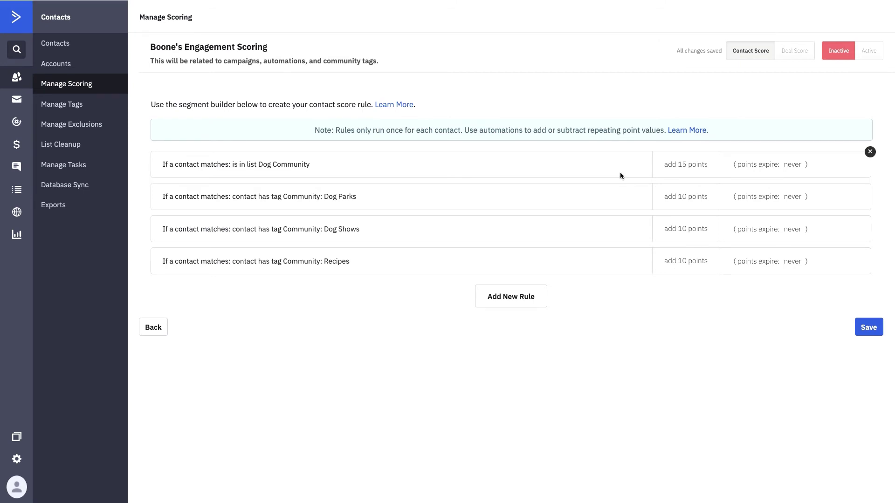
mouse_move(685, 199)
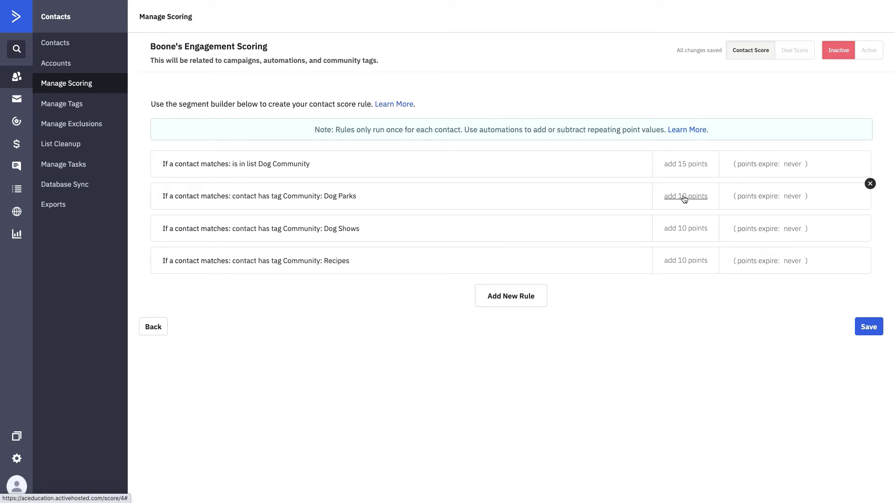
left_click(684, 200)
double_click(654, 198)
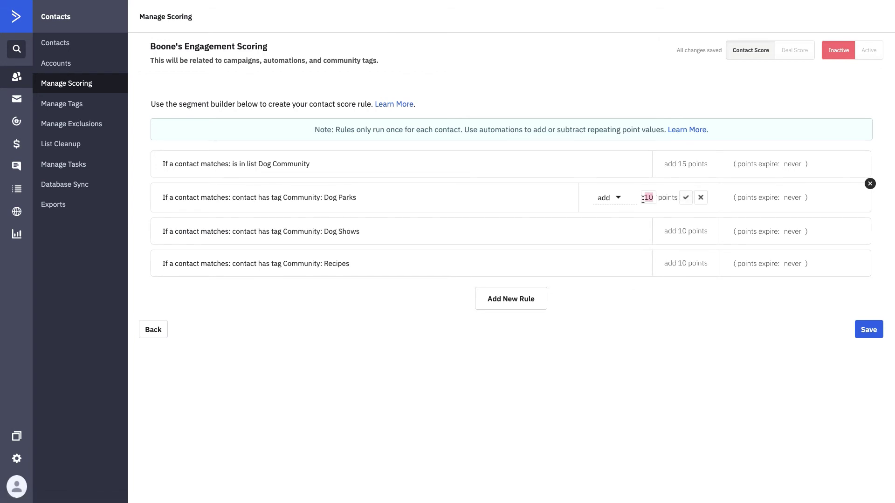
type("7")
left_click(684, 199)
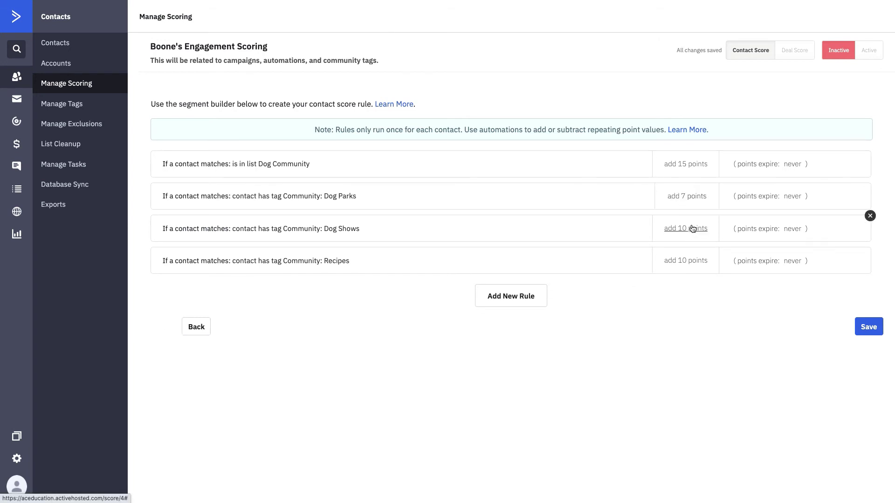
Lower the Dog Shows and Recipes tag rules to 7 points each
left_click(686, 231)
double_click(649, 230)
type("7")
left_click(686, 230)
left_click(687, 263)
double_click(649, 263)
type("7")
left_click(686, 262)
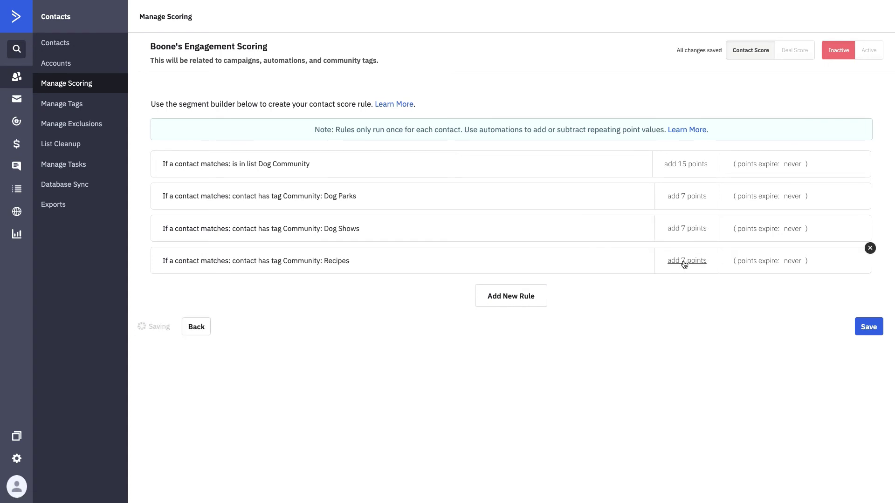
left_click(523, 306)
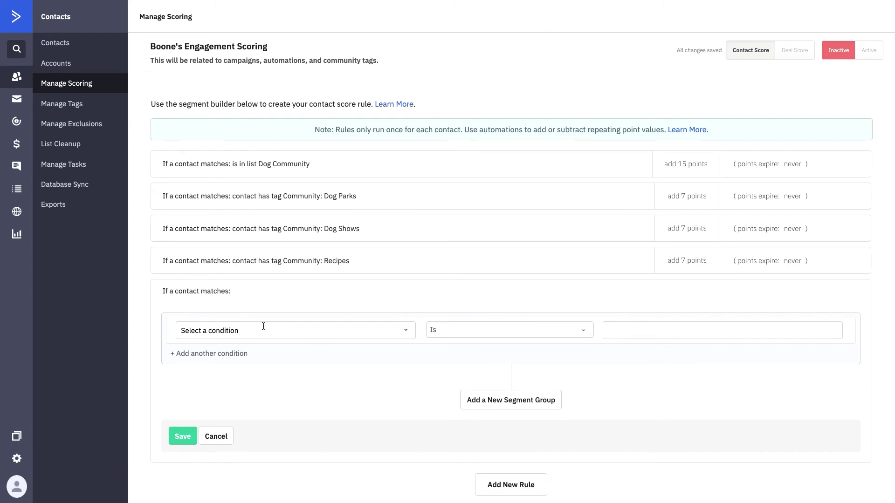
scroll(264, 326, "down", 2)
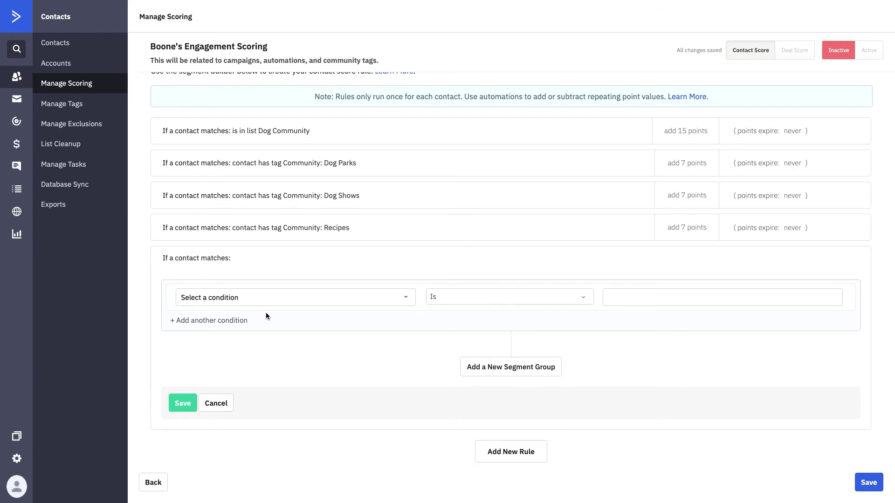
left_click(350, 297)
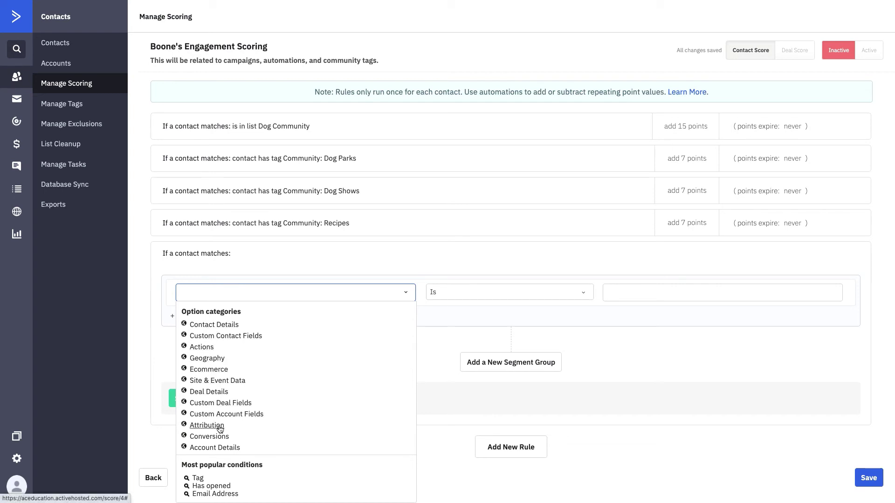
left_click(220, 384)
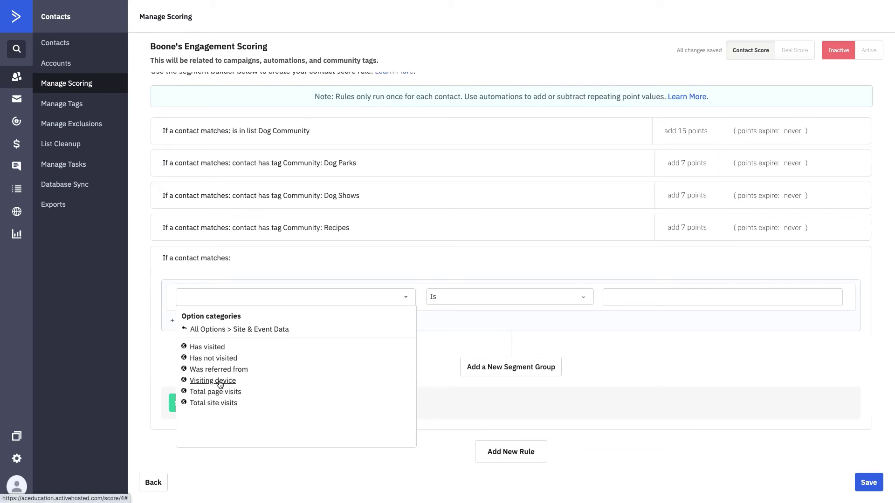
left_click(216, 351)
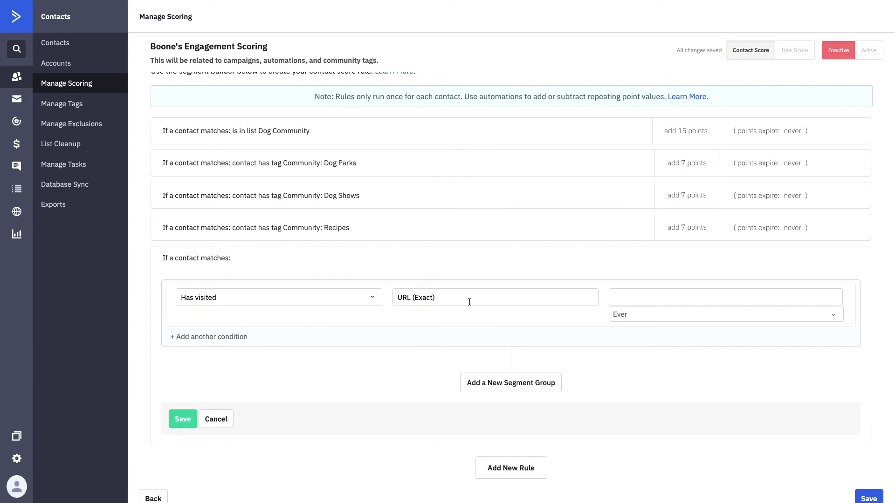
left_click(623, 292)
type("wwww")
key("BackSpace")
type("boonesbandanas.com/community")
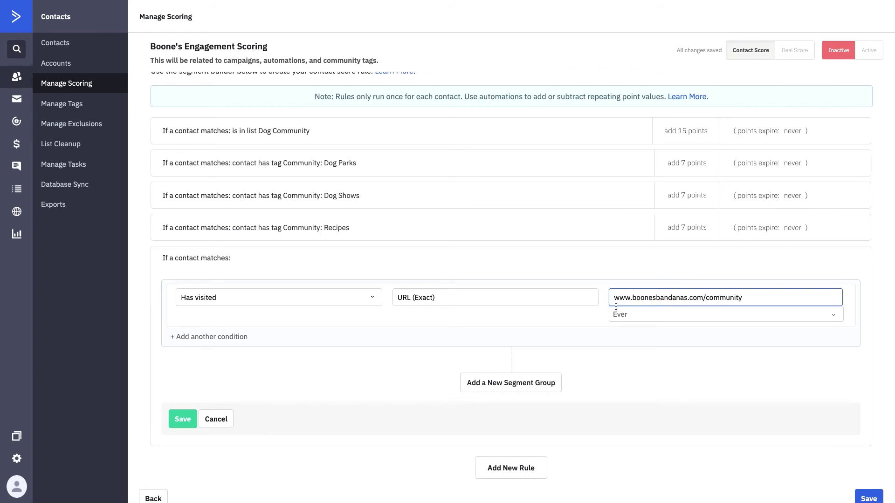
left_click(625, 317)
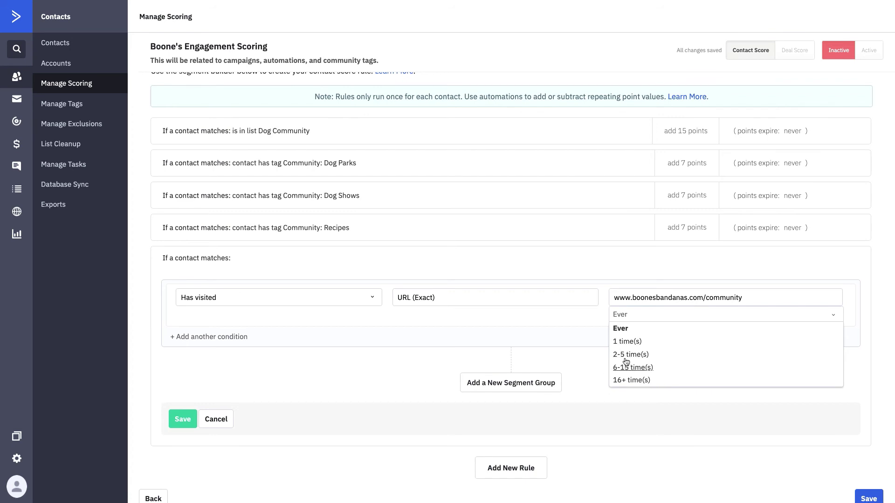
left_click(620, 333)
left_click(181, 422)
mouse_move(686, 293)
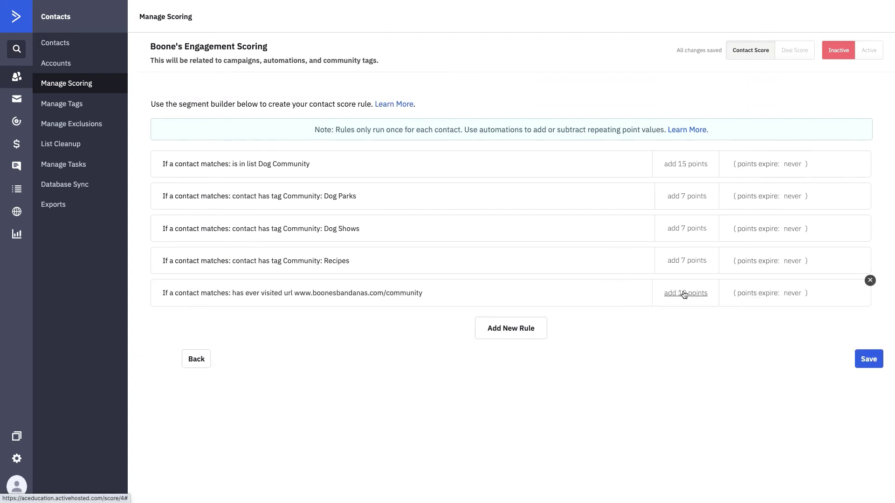
Change the community site-visit rule from 10 to 5 points
double_click(648, 294)
type("5")
left_click(686, 294)
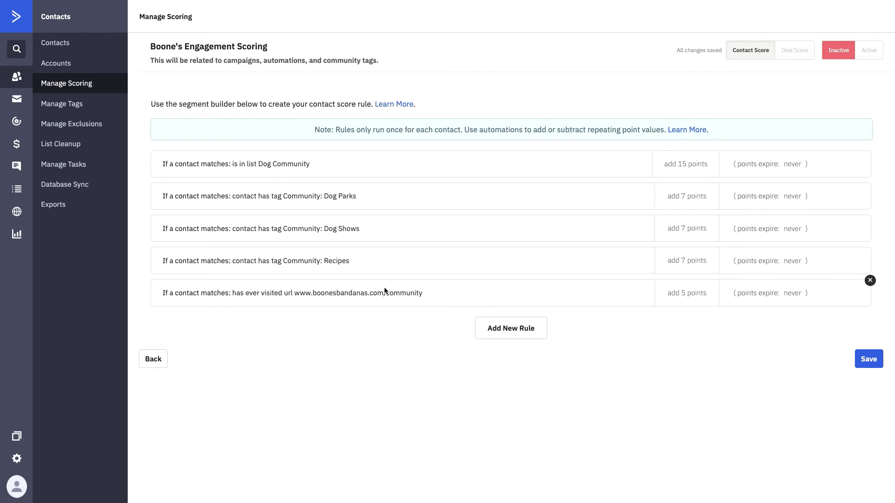
Start a new rule with the Actions 'Has clicked on a link' condition
left_click(526, 335)
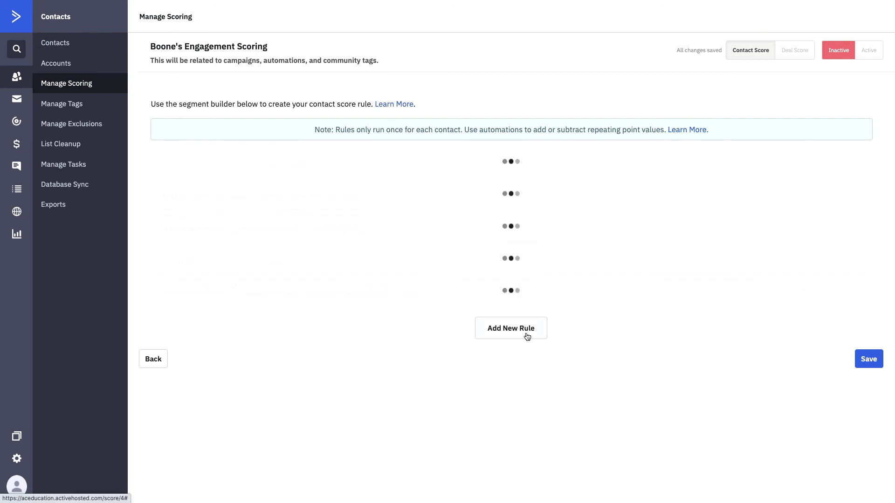
scroll(269, 356, "down", 1)
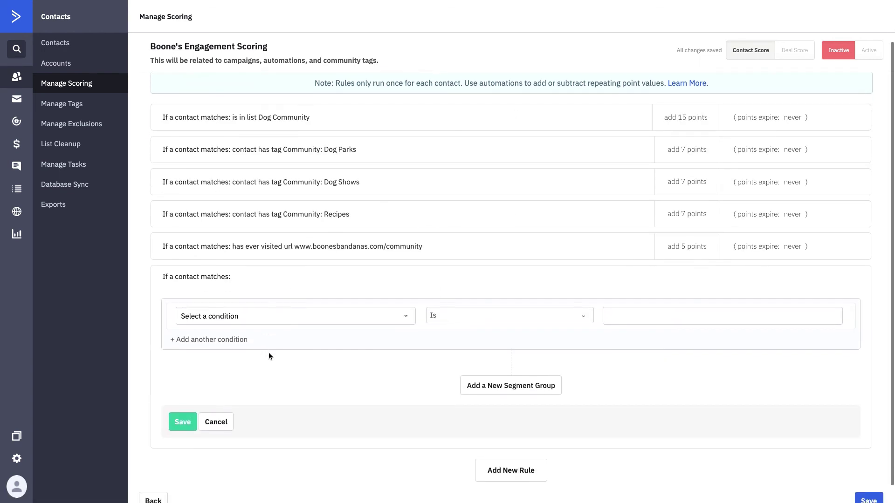
left_click(370, 303)
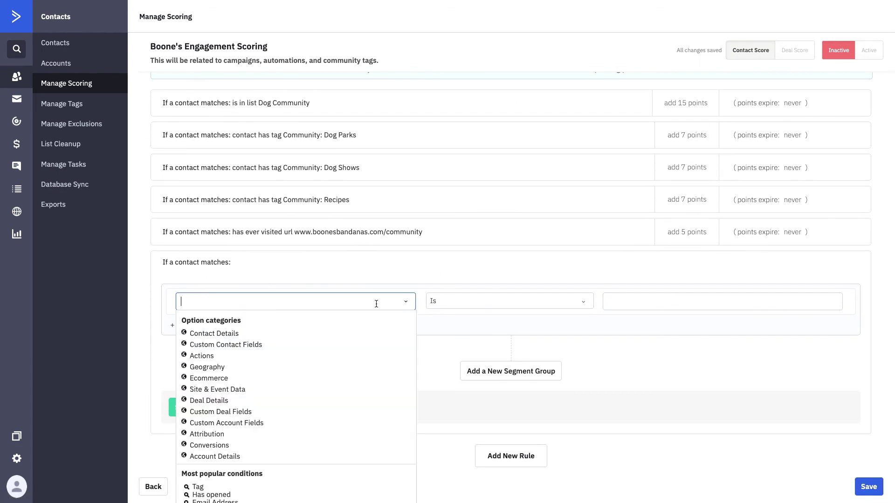
left_click(213, 378)
scroll(240, 388, "down", 3)
scroll(240, 388, "down", 1)
scroll(240, 389, "down", 2)
scroll(240, 390, "down", 2)
scroll(239, 391, "down", 1)
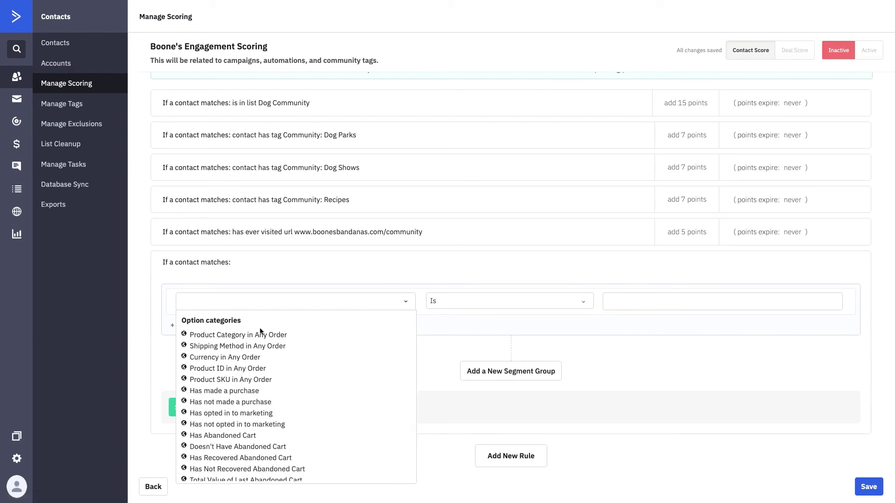
scroll(259, 332, "up", 1)
scroll(233, 322, "up", 3)
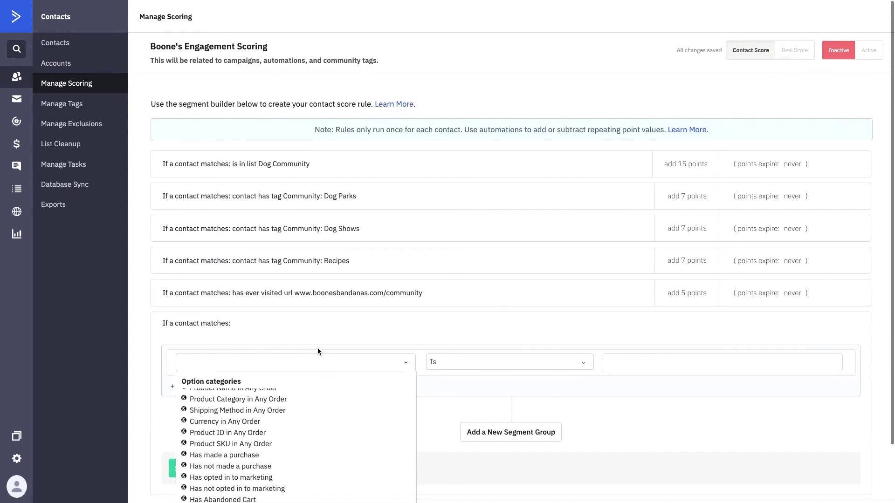
scroll(327, 322, "down", 1)
scroll(373, 323, "down", 1)
left_click(406, 320)
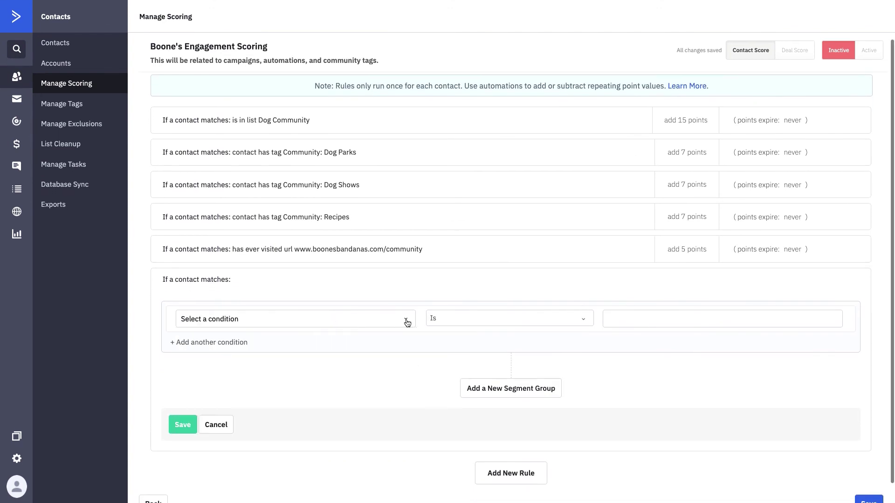
left_click(357, 320)
scroll(228, 436, "down", 1)
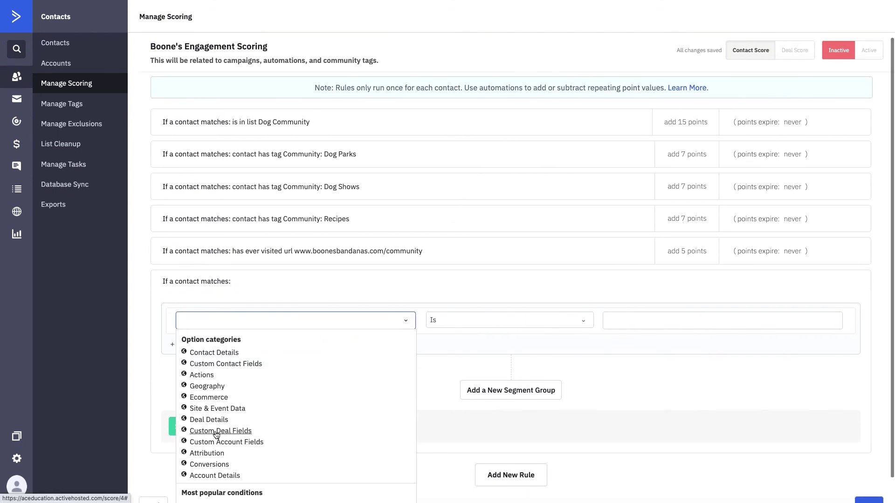
left_click(208, 376)
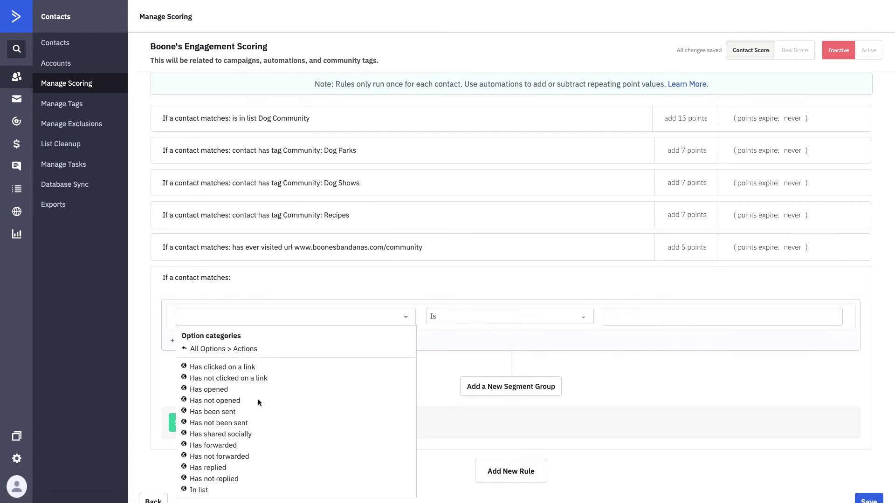
scroll(258, 399, "down", 1)
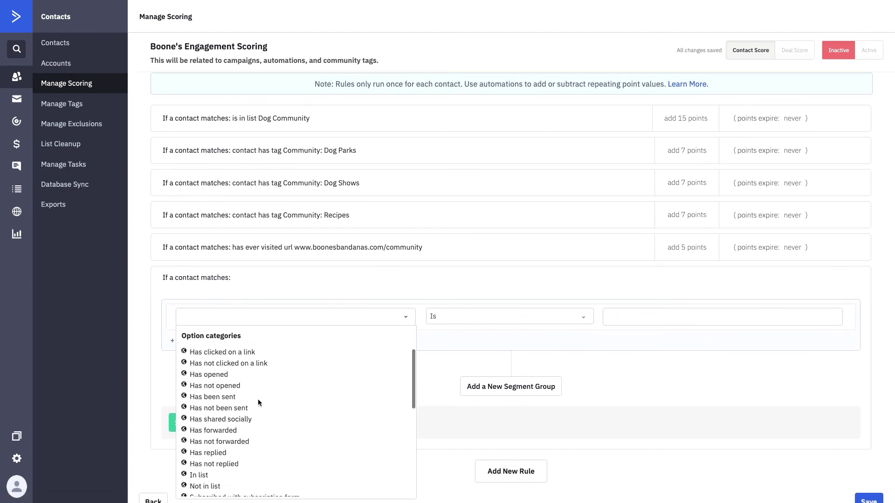
left_click(233, 353)
Target the boones-bandanas.myshopify.com link in Summer Newsletter 2021 and save the rule
left_click(535, 310)
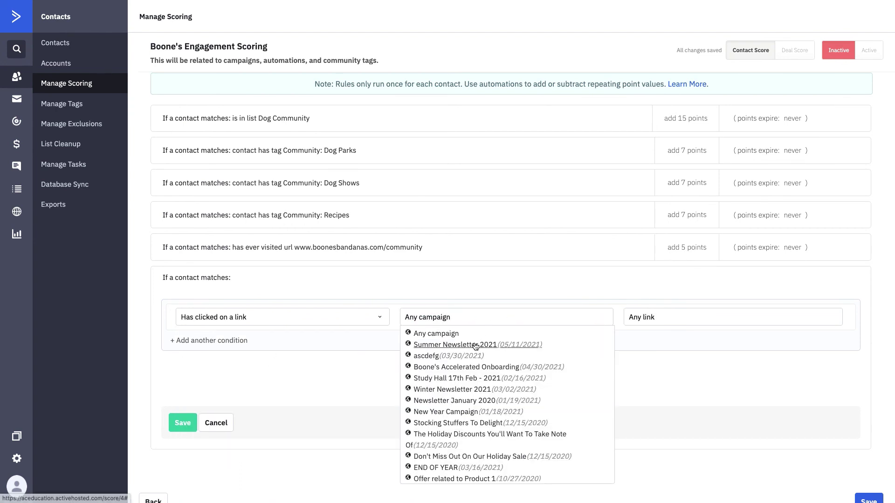
left_click(455, 345)
left_click(664, 318)
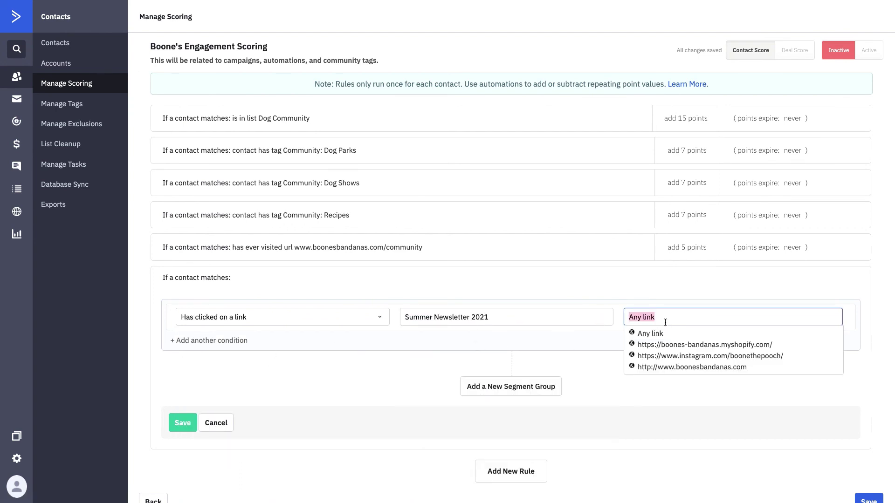
left_click(676, 345)
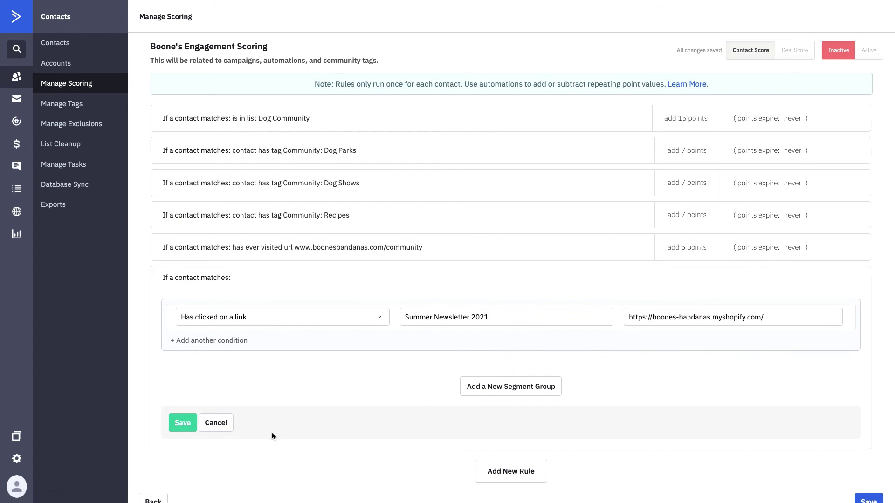
left_click(181, 427)
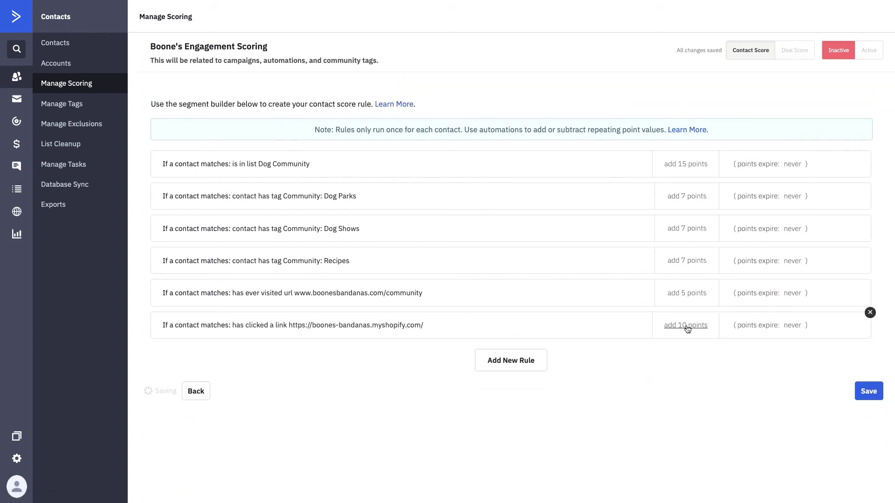
Set the Shopify link-click rule to 2 points and save the rule set
left_click(686, 325)
double_click(647, 327)
type("2")
left_click(685, 326)
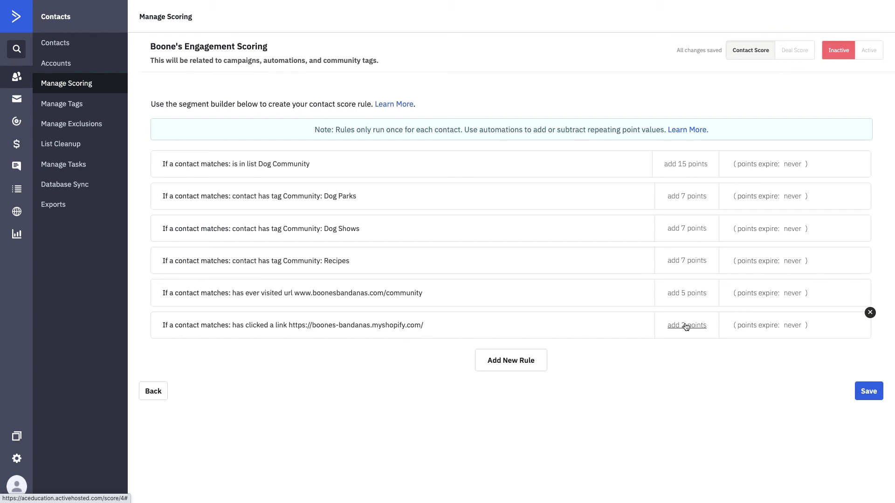
left_click(871, 391)
Toggle Boone's Engagement Scoring to Active and note that rules run once per contact
left_click(869, 53)
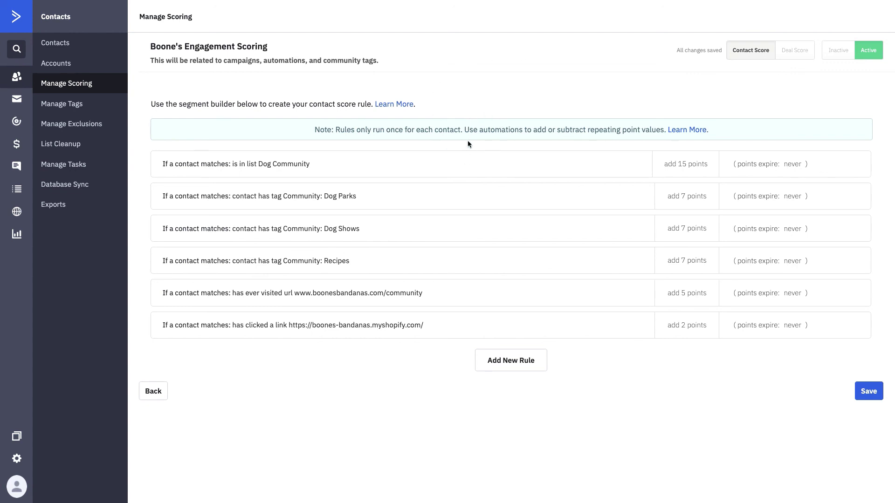
left_click_drag(336, 130, 462, 134)
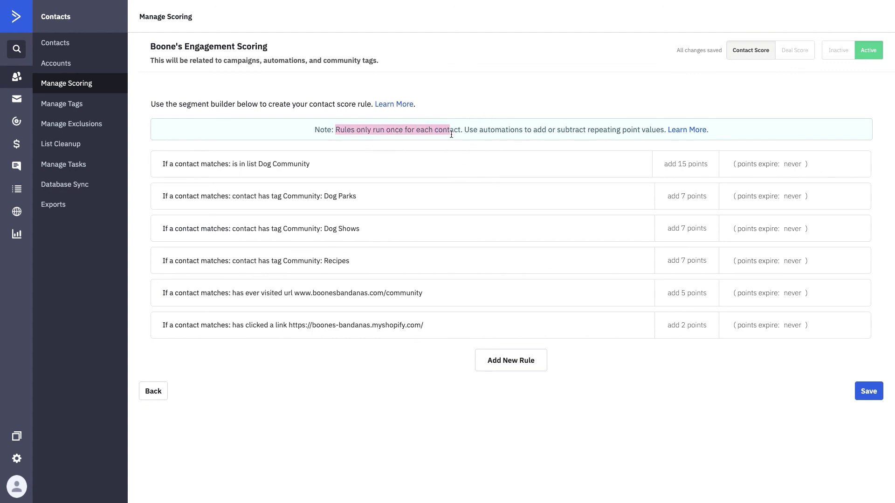